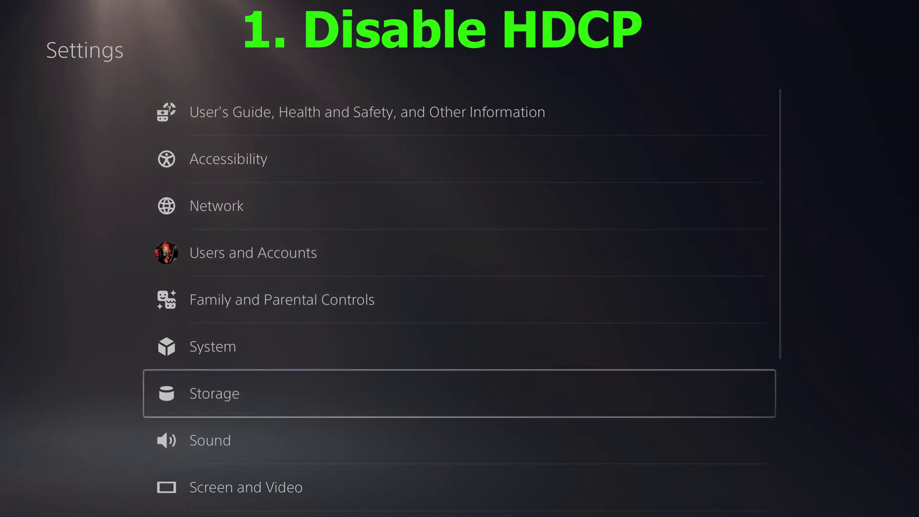
Switch off Enable HDCP in the PS5's System > HDMI settings
{"action": "key", "text": "Up"}
{"action": "key", "text": "Return"}
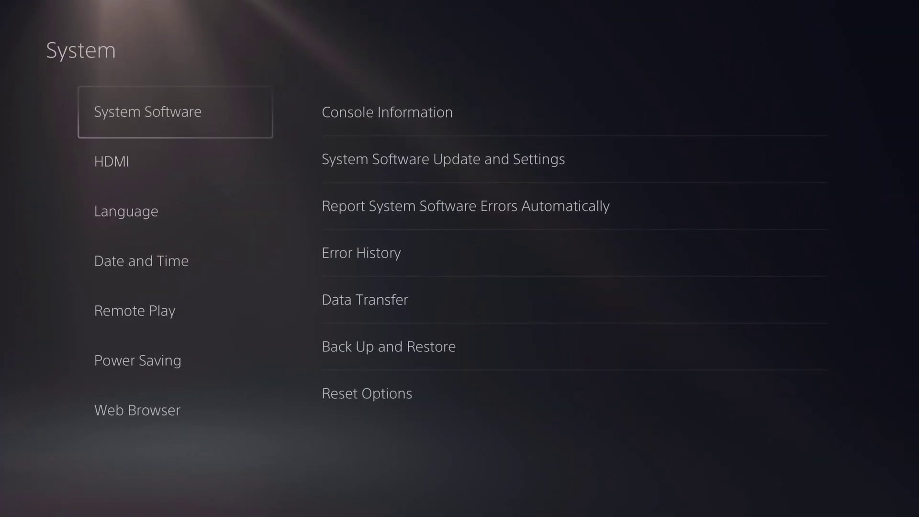
{"action": "key", "text": "Down"}
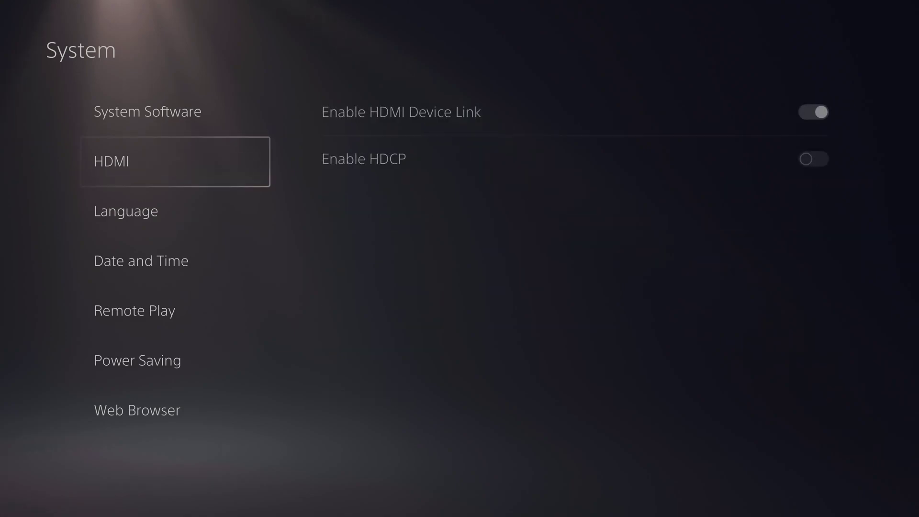
{"action": "key", "text": "Right"}
{"action": "key", "text": "Down"}
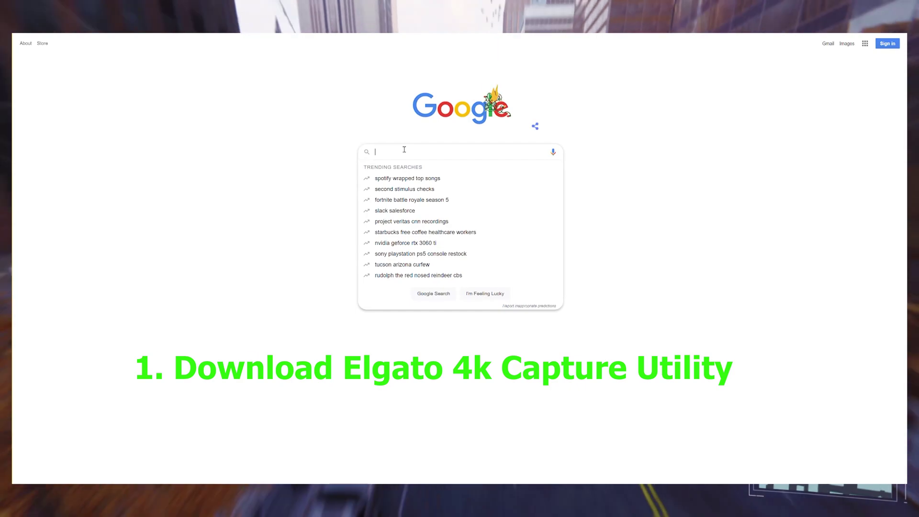
Search Google for 'elgato 4k capture'
{"action": "type", "text": "elgat"}
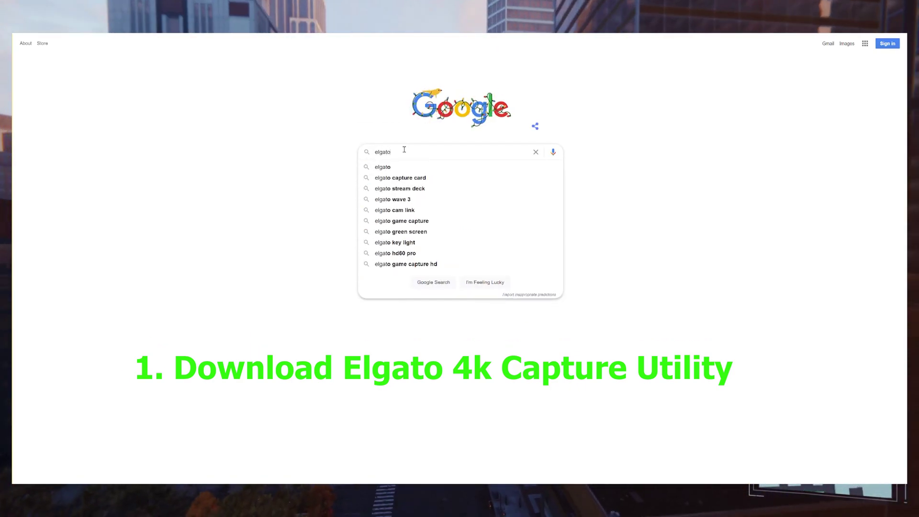
{"action": "type", "text": "o 4k capture"}
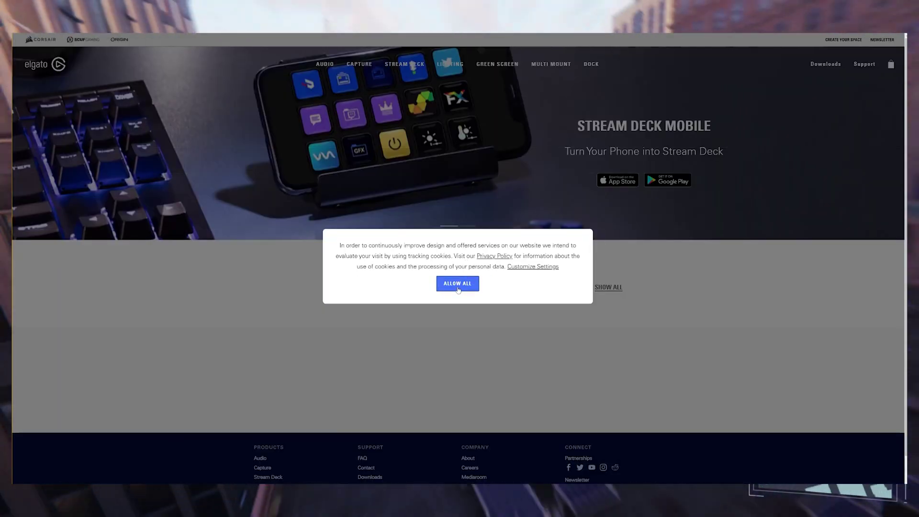
Accept the Elgato site's cookies and select 4K60 PRO as the product
{"action": "left_click", "coordinate": [458, 284]}
{"action": "scroll", "coordinate": [329, 297], "scroll_direction": "down", "scroll_amount": 1}
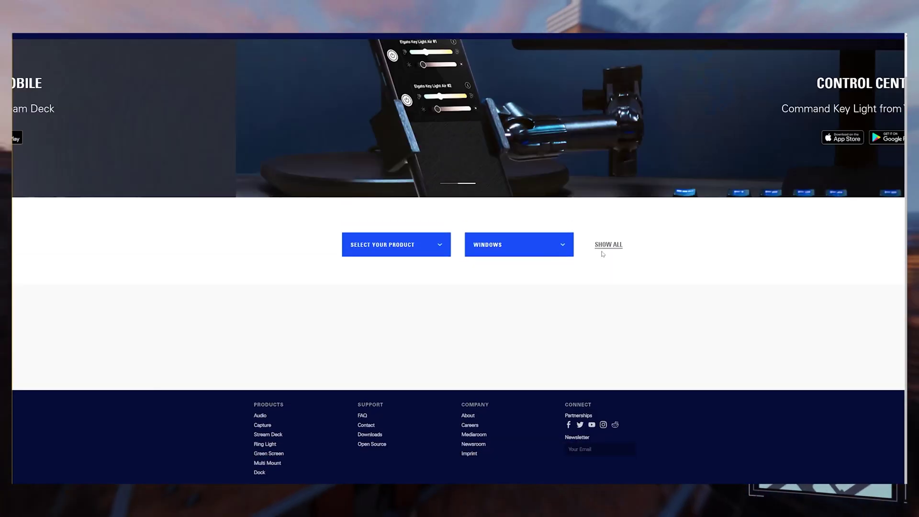
{"action": "left_click", "coordinate": [387, 255]}
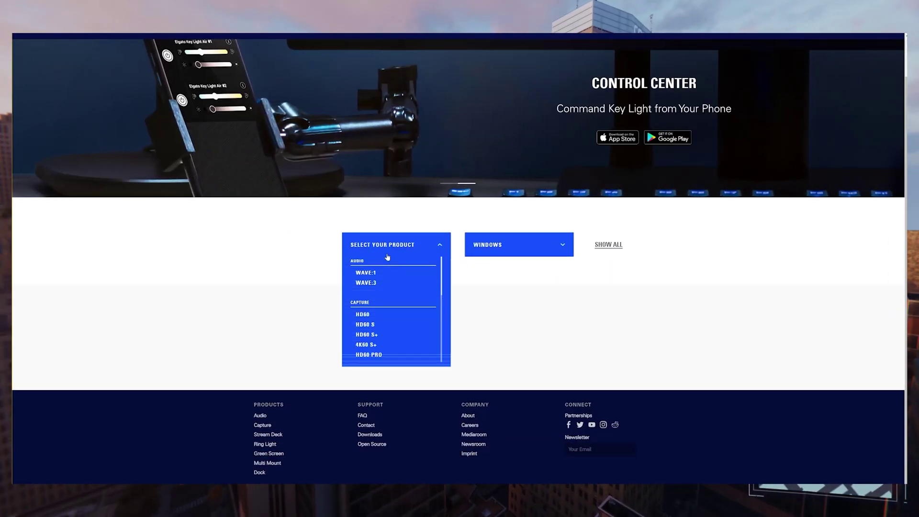
{"action": "scroll", "coordinate": [391, 316], "scroll_direction": "down", "scroll_amount": 2}
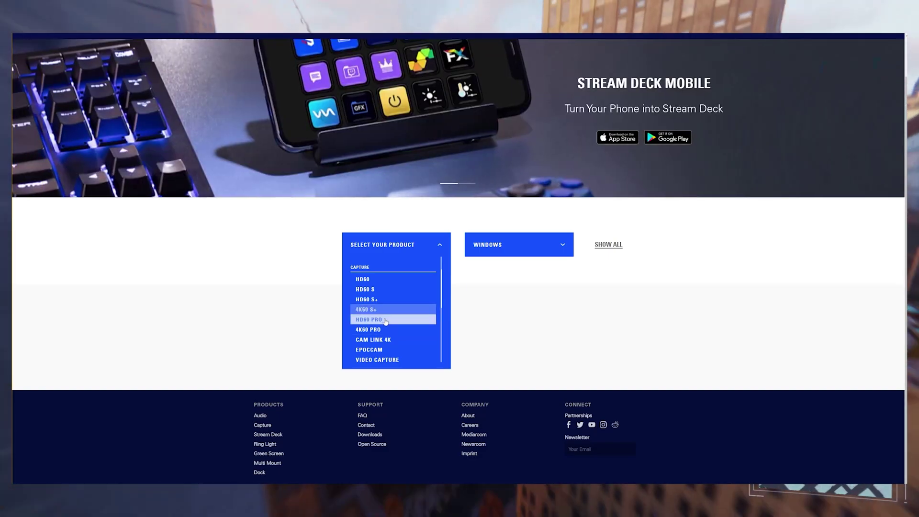
{"action": "left_click", "coordinate": [383, 330]}
{"action": "scroll", "coordinate": [571, 364], "scroll_direction": "down", "scroll_amount": 1}
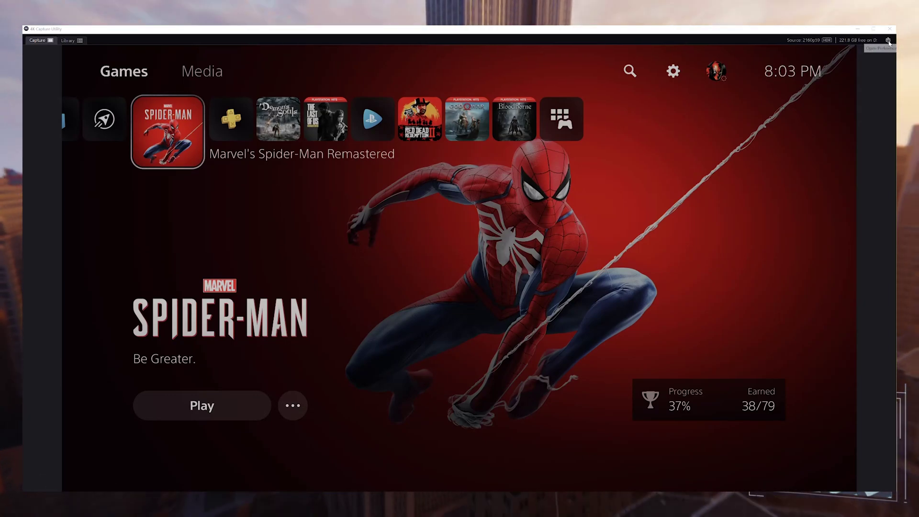
Open the 4K Capture Utility Preferences, nudge the dialog slightly, and view the Picture settings
{"action": "left_click", "coordinate": [889, 41]}
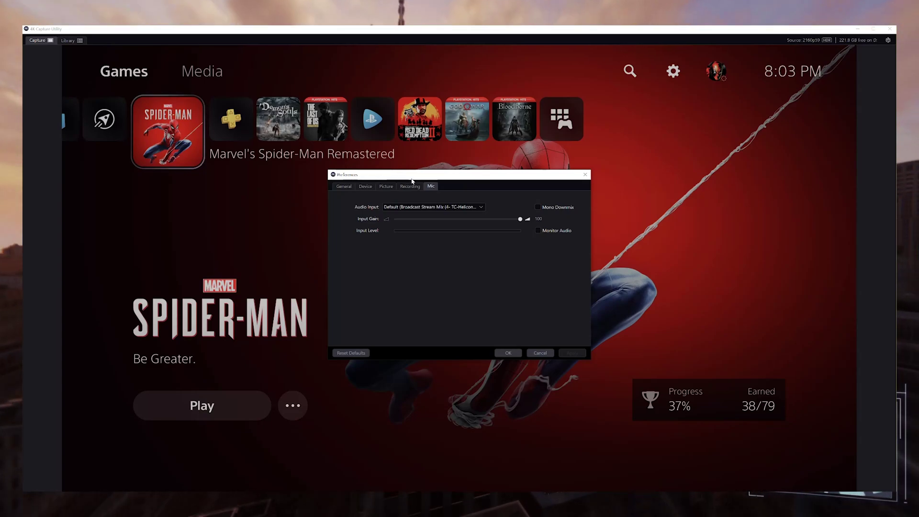
{"action": "left_click_drag", "start_coordinate": [413, 178], "coordinate": [417, 180]}
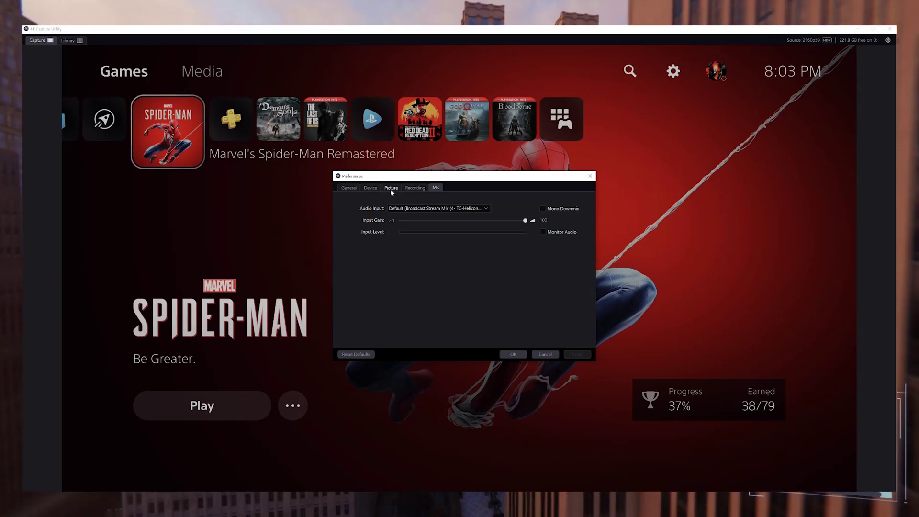
{"action": "left_click", "coordinate": [392, 189]}
Review the Recording tab's library location and format list, leaving the format at 2160p60
{"action": "left_click", "coordinate": [415, 187]}
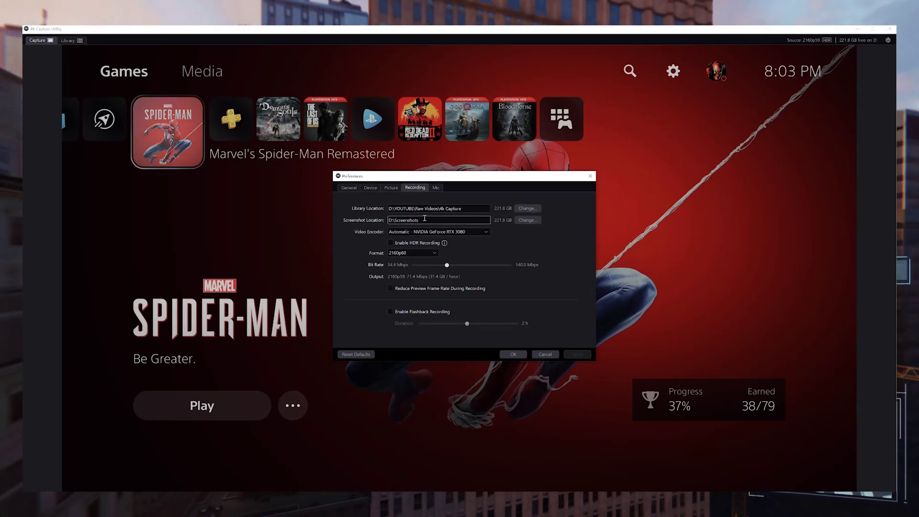
{"action": "left_click", "coordinate": [464, 209]}
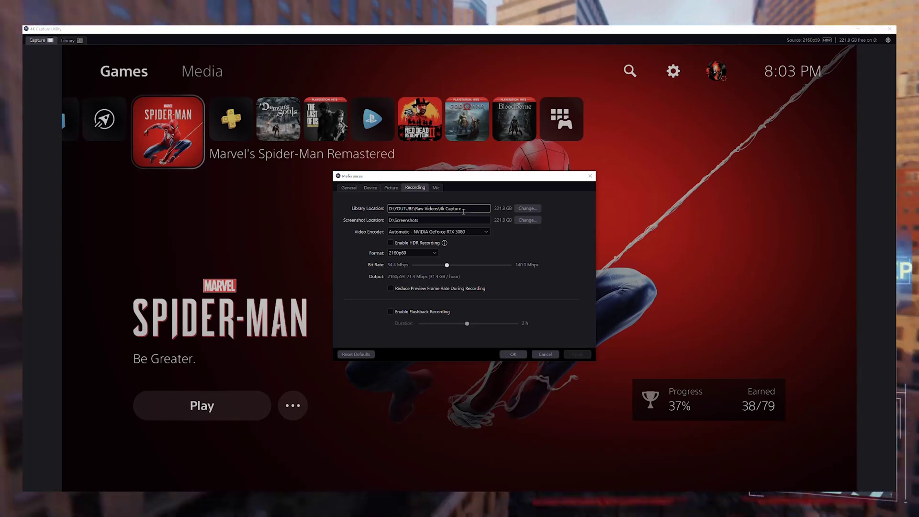
{"action": "left_click", "coordinate": [435, 254]}
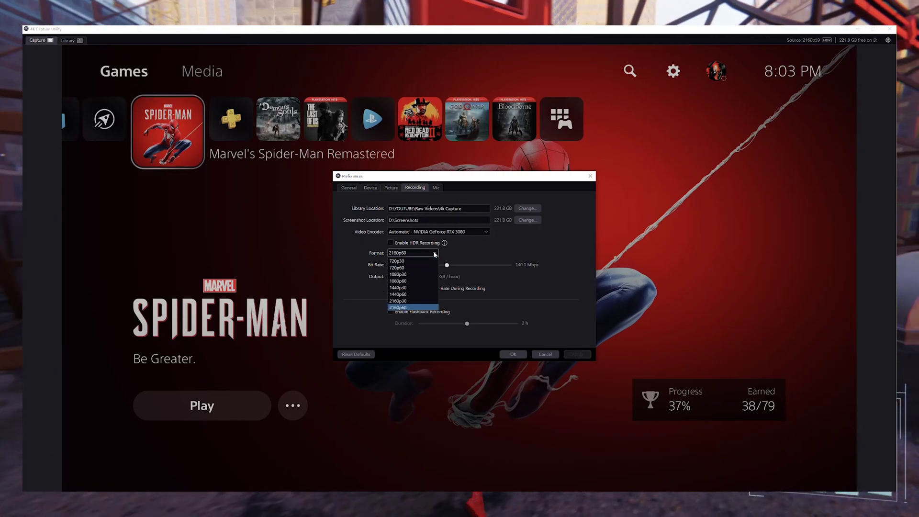
{"action": "left_click", "coordinate": [361, 263]}
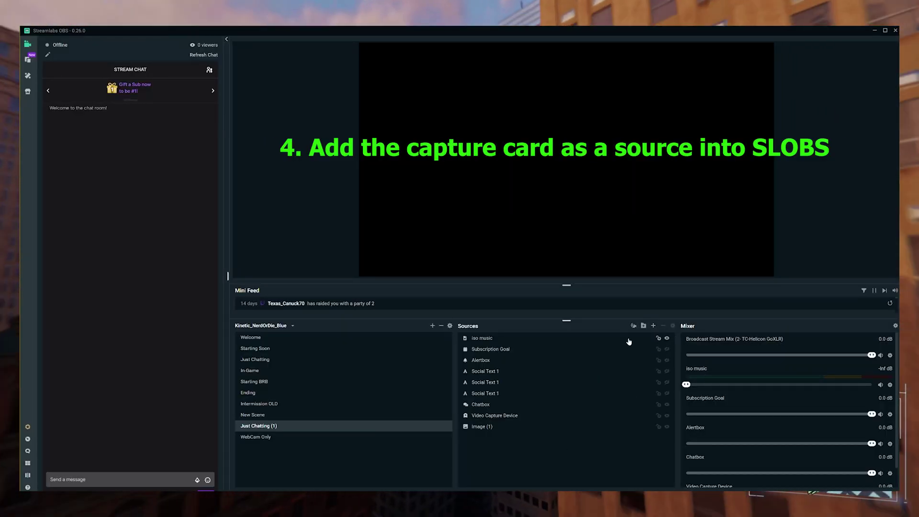
Start adding a Video Capture Device source to the scene
{"action": "left_click", "coordinate": [654, 326]}
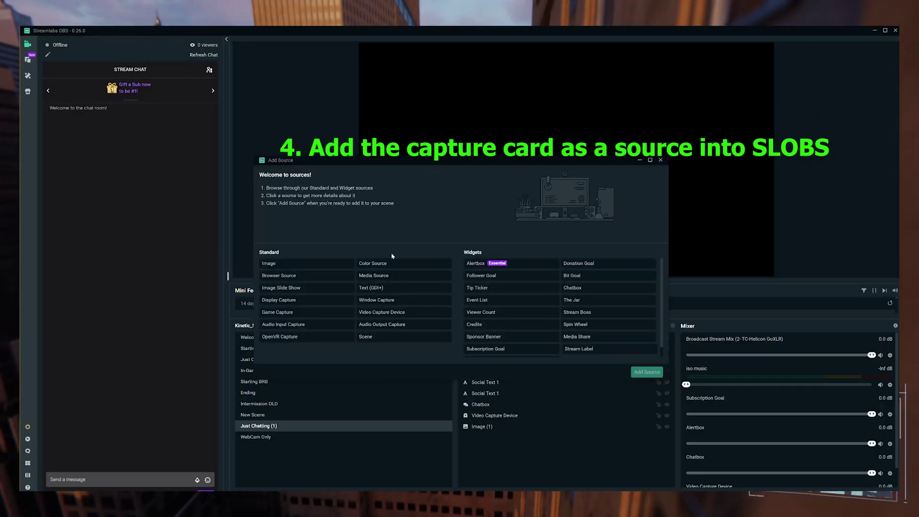
{"action": "left_click", "coordinate": [384, 315]}
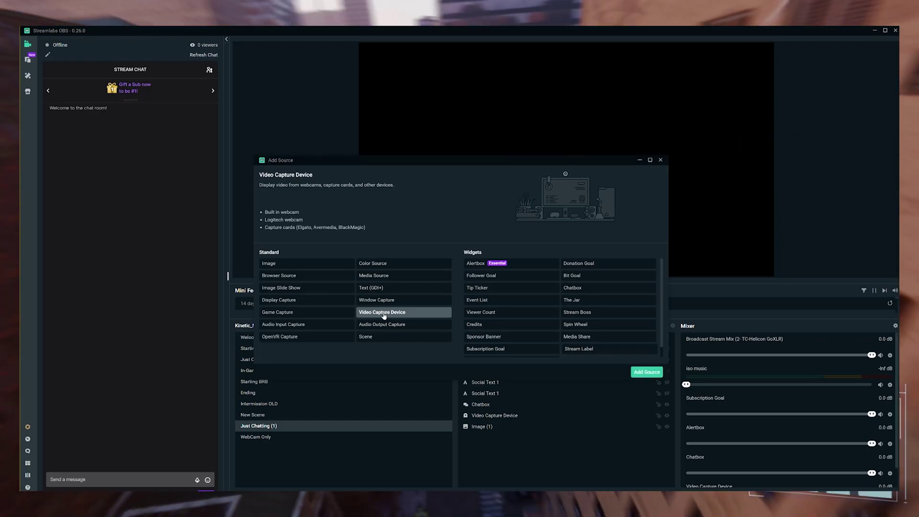
{"action": "left_click", "coordinate": [637, 373]}
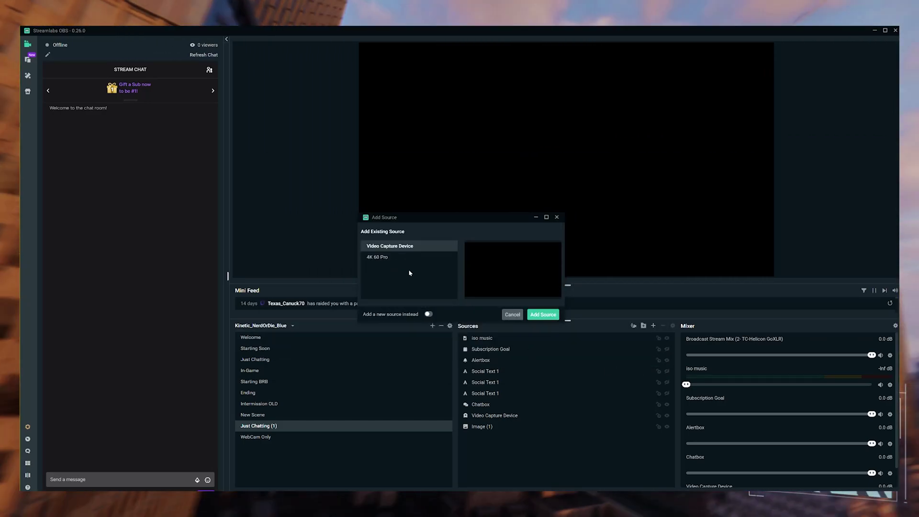
Create a new source instead of reusing 4K 60 Pro, naming it 'Test Source - 4k 60 Pro'
{"action": "left_click", "coordinate": [408, 260]}
{"action": "left_click", "coordinate": [427, 315]}
{"action": "left_click", "coordinate": [439, 259]}
{"action": "type", "text": "Test Source - 4k 60 Pro"}
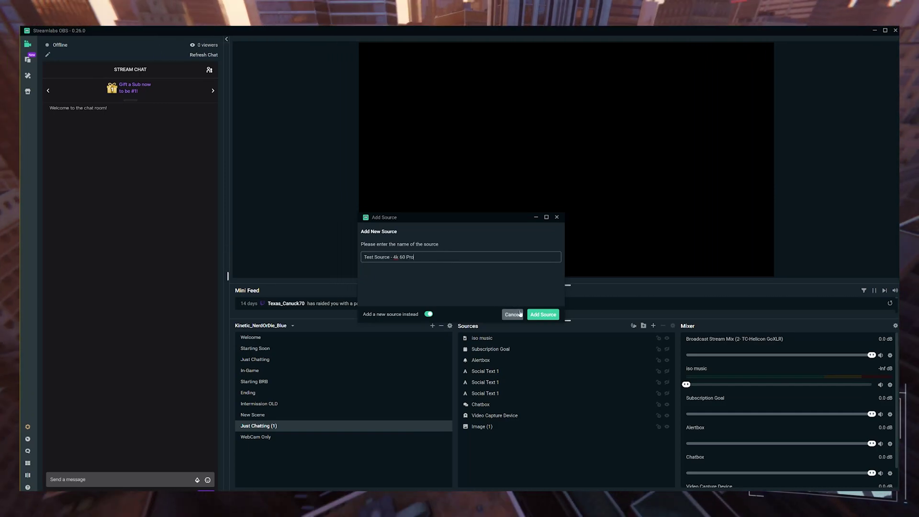
Add the source with Game Capture 4K60 Pro MK.2 Video as its device
{"action": "left_click", "coordinate": [539, 316]}
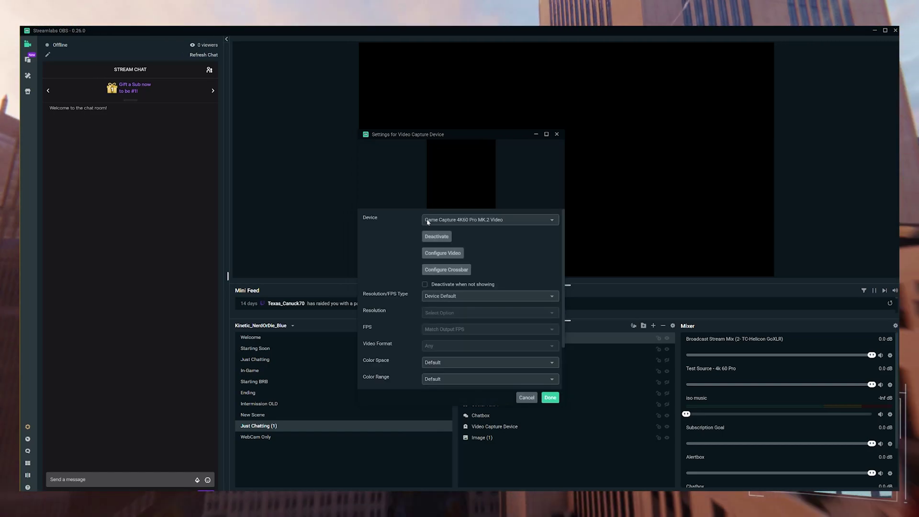
{"action": "left_click", "coordinate": [461, 220]}
{"action": "left_click", "coordinate": [398, 252]}
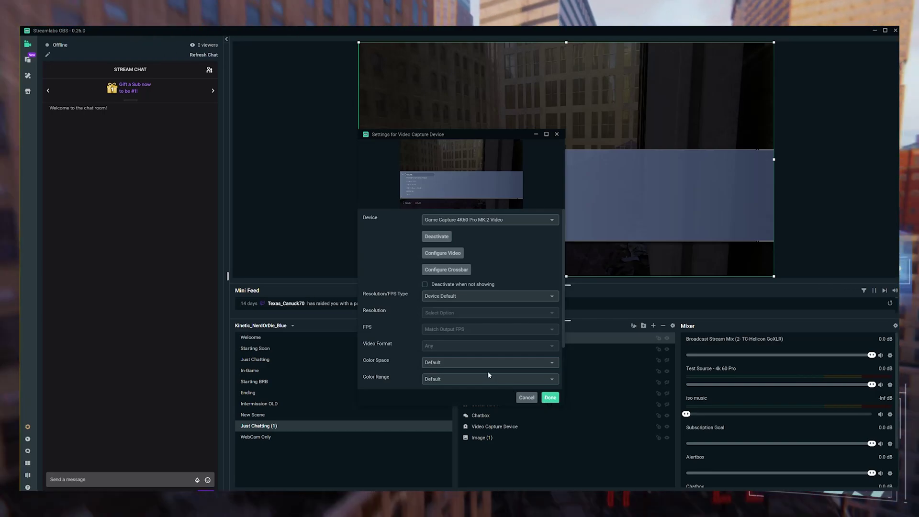
{"action": "left_click", "coordinate": [547, 398]}
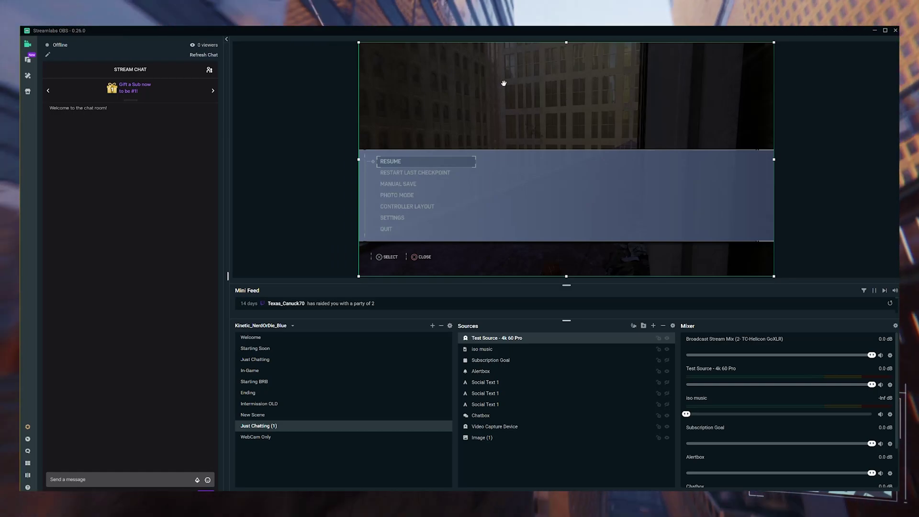
Deselect the source so the preview shows the live Spider-Man feed
{"action": "left_click", "coordinate": [302, 102]}
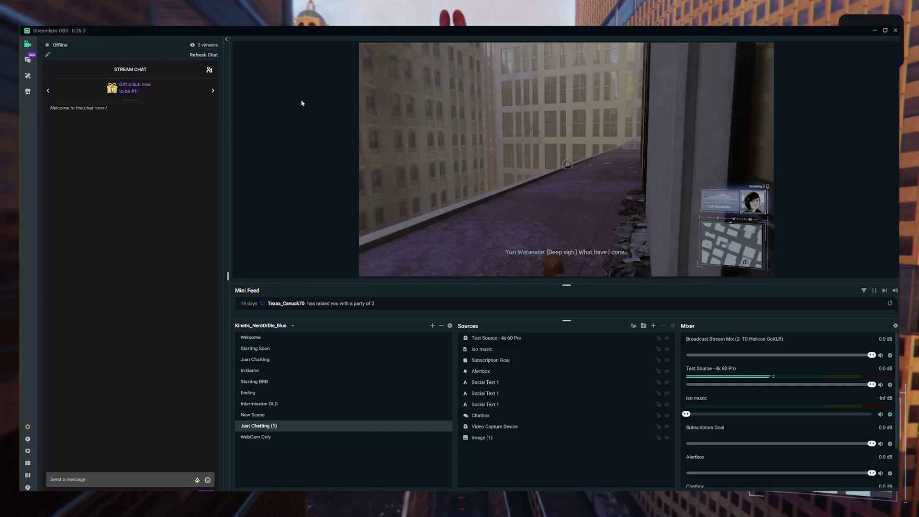